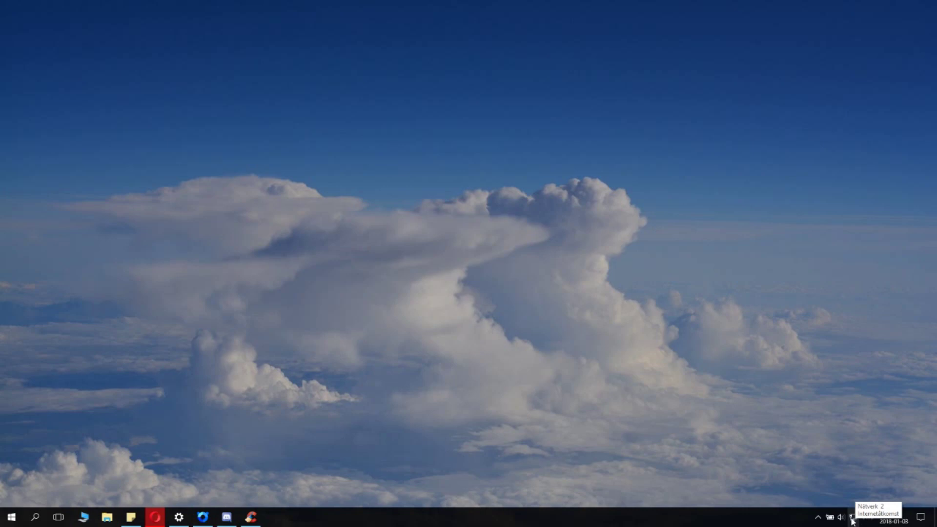
# Step: Reach the Network Connections adapter list via the tray icon's network settings and the Wi-Fi page
pyautogui.rightClick(851, 518)
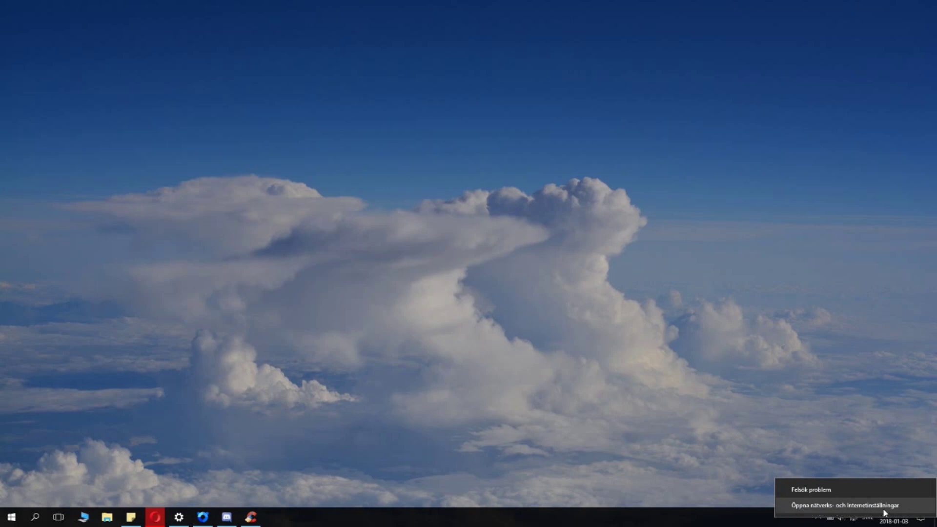
pyautogui.click(910, 511)
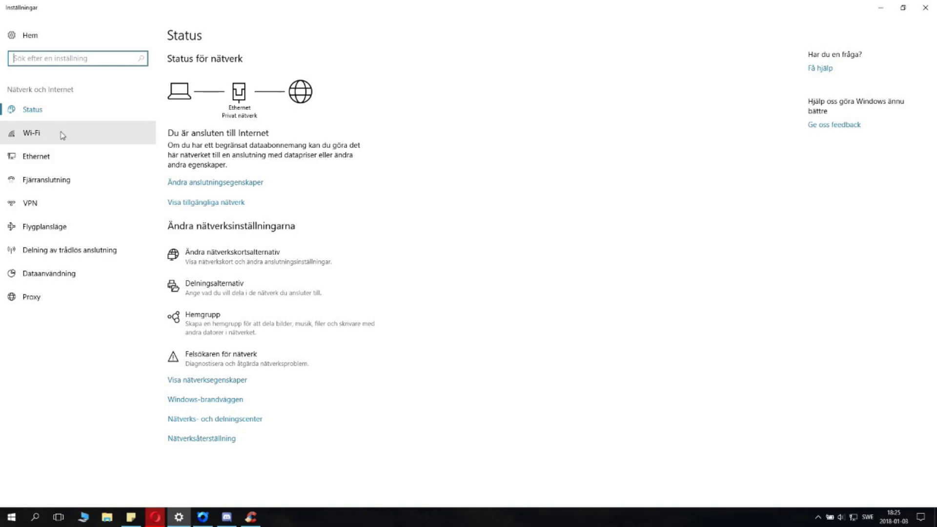
pyautogui.click(73, 159)
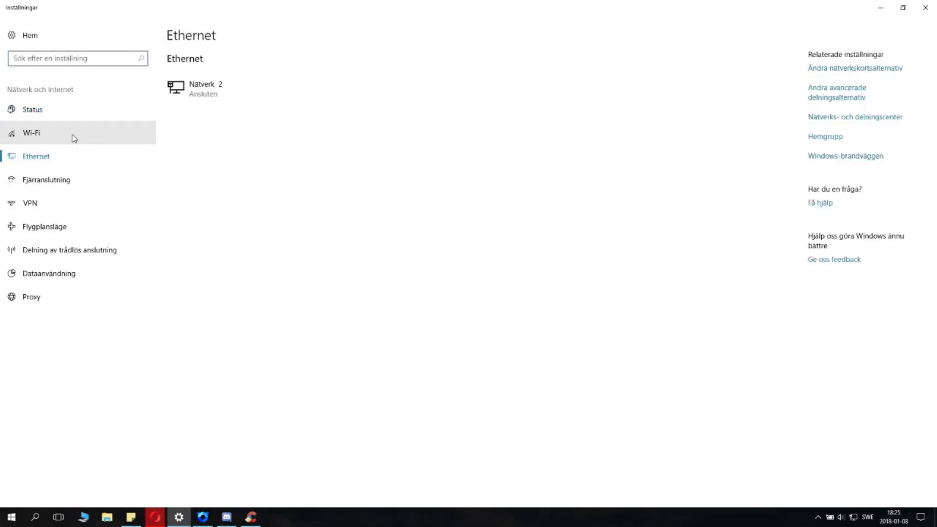
pyautogui.click(73, 138)
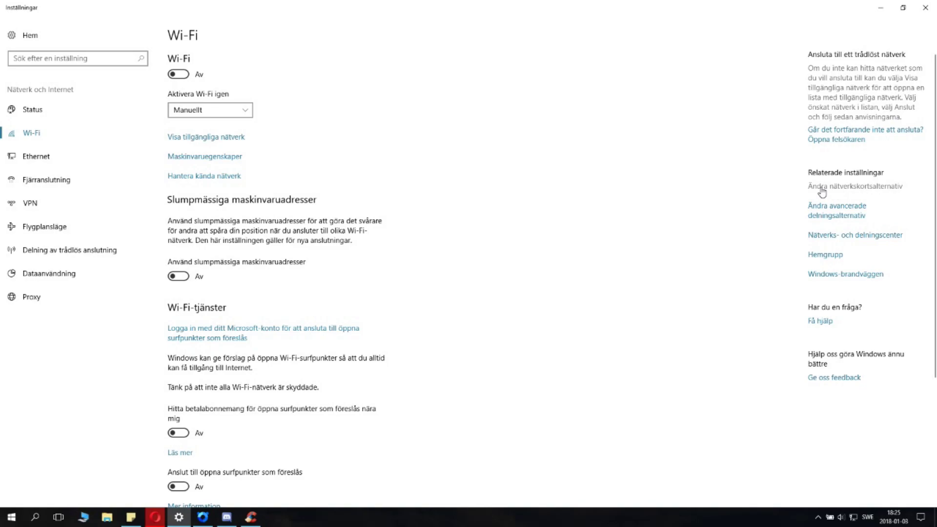
pyautogui.click(865, 190)
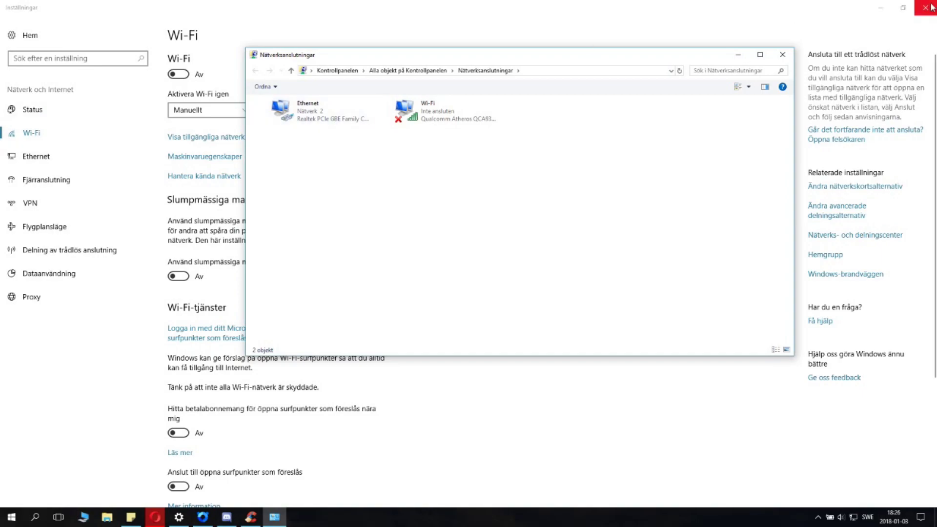
# Step: Close Settings and select Internet Protocol Version 4 (TCP/IPv4) in the Ethernet adapter's properties
pyautogui.click(926, 7)
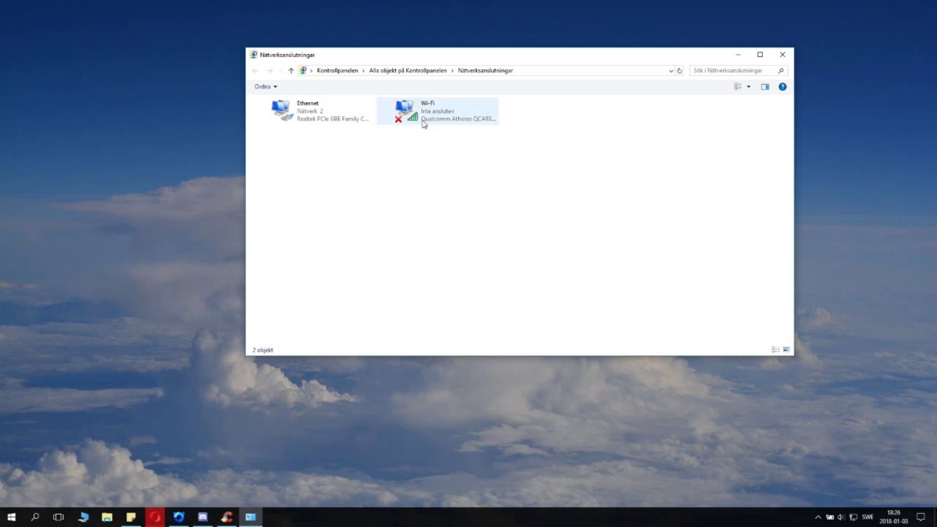
pyautogui.rightClick(306, 120)
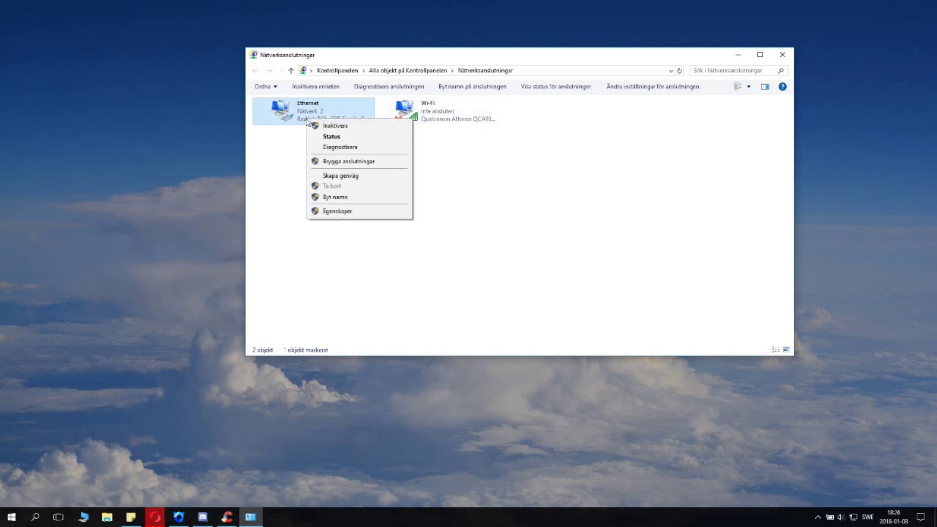
pyautogui.click(349, 212)
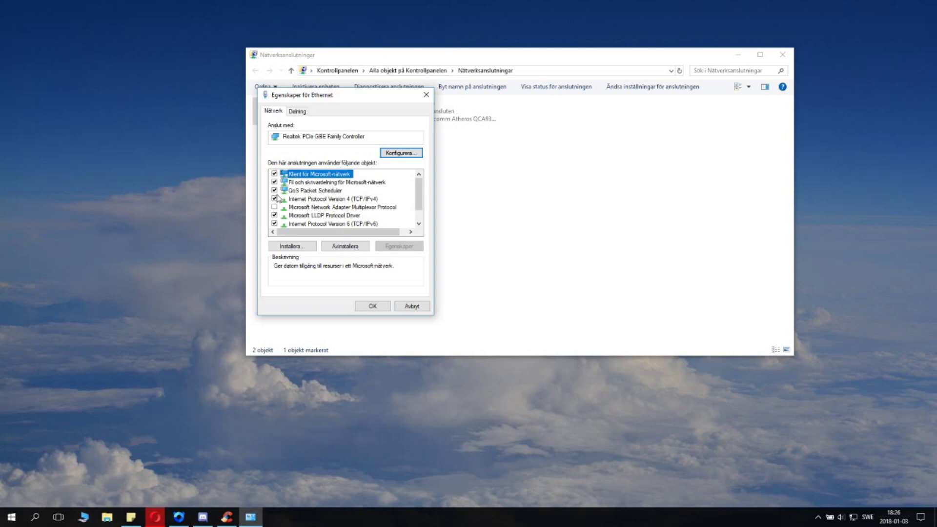
pyautogui.moveTo(418, 183)
pyautogui.mouseDown()
pyautogui.moveTo(432, 211)
pyautogui.moveTo(442, 171)
pyautogui.mouseUp()
pyautogui.click(326, 200)
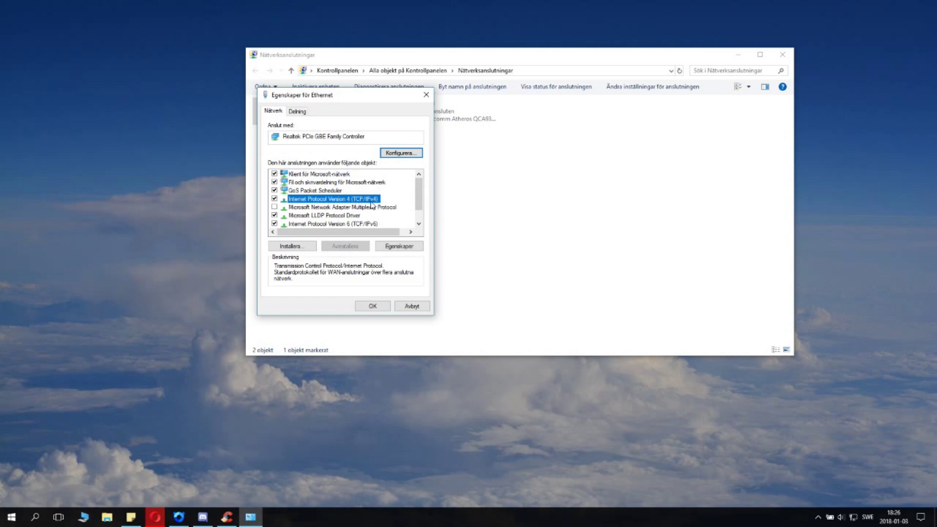
# Step: Set Ethernet IPv4 to manual DNS servers 208.67.222.222 and 208.67.220.220 and confirm
pyautogui.click(399, 249)
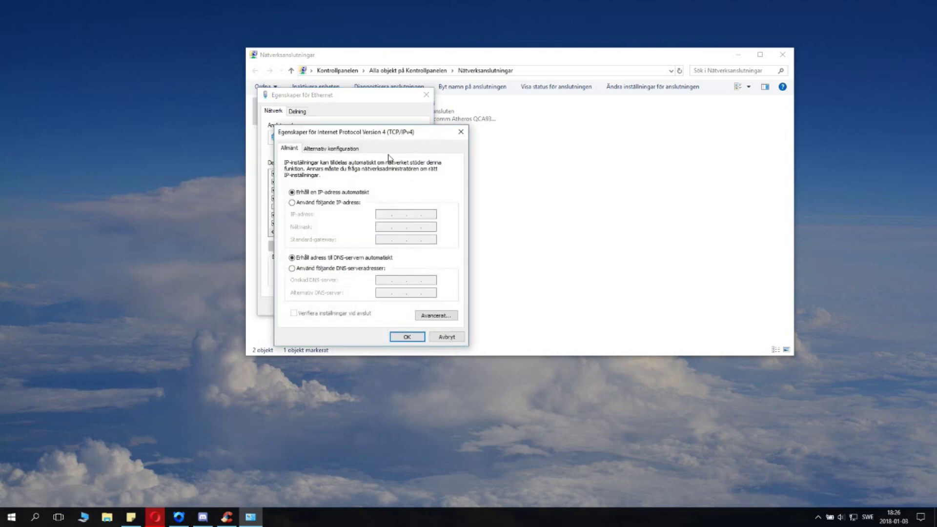
pyautogui.moveTo(420, 136)
pyautogui.mouseDown()
pyautogui.moveTo(483, 129)
pyautogui.moveTo(458, 129)
pyautogui.mouseUp()
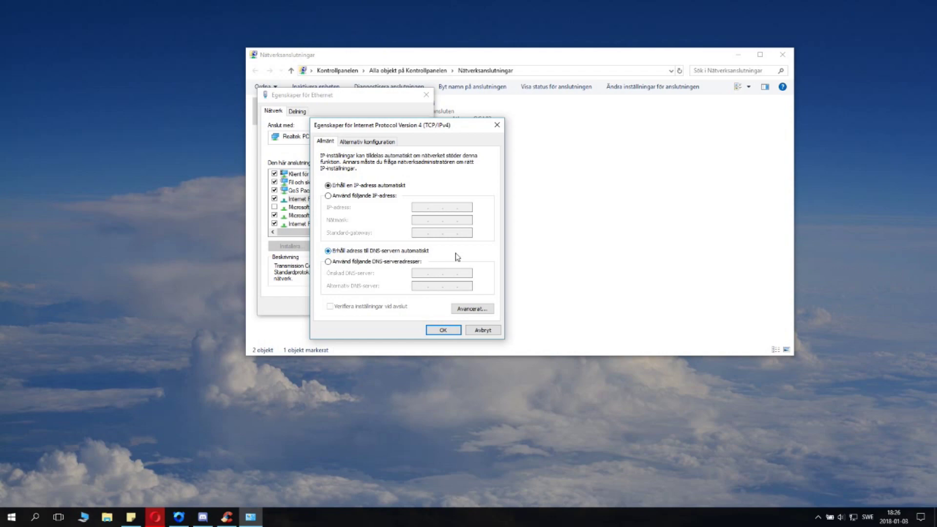
pyautogui.click(329, 265)
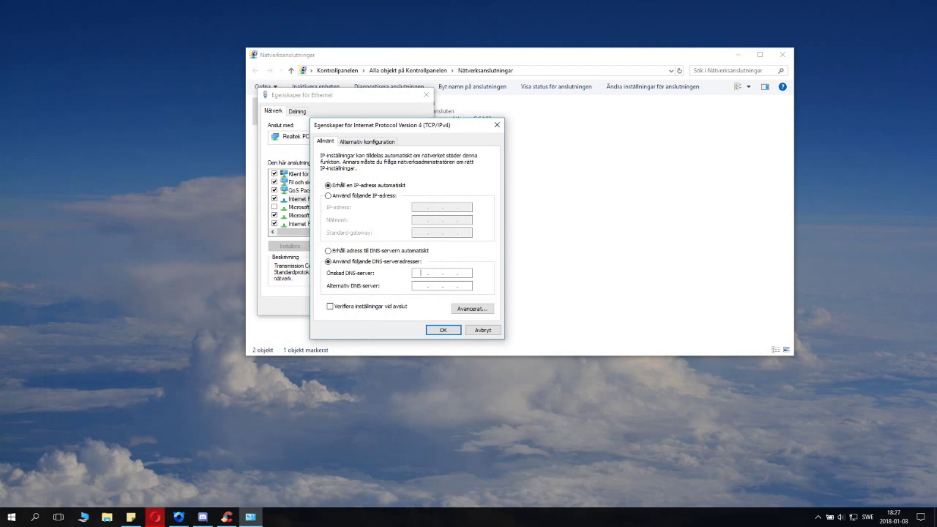
pyautogui.write('208.67.222.222')
pyautogui.write('208.67.220.220')
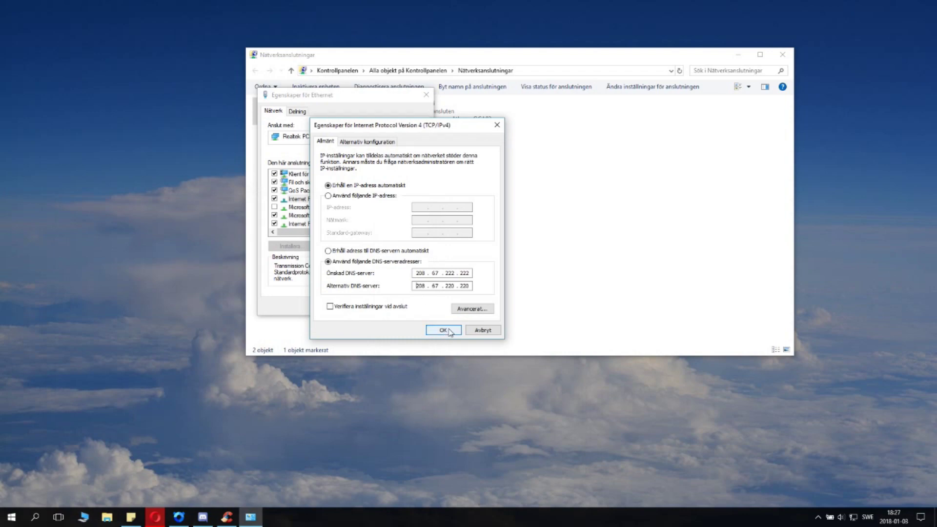
pyautogui.click(444, 331)
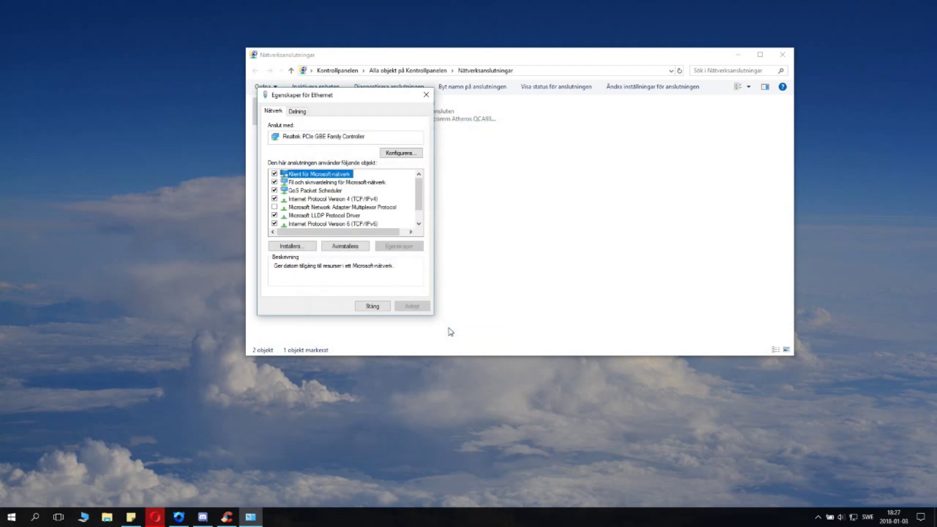
# Step: Close Ethernet properties and reach the Wi-Fi adapter's IPv4 protocol properties
pyautogui.click(372, 307)
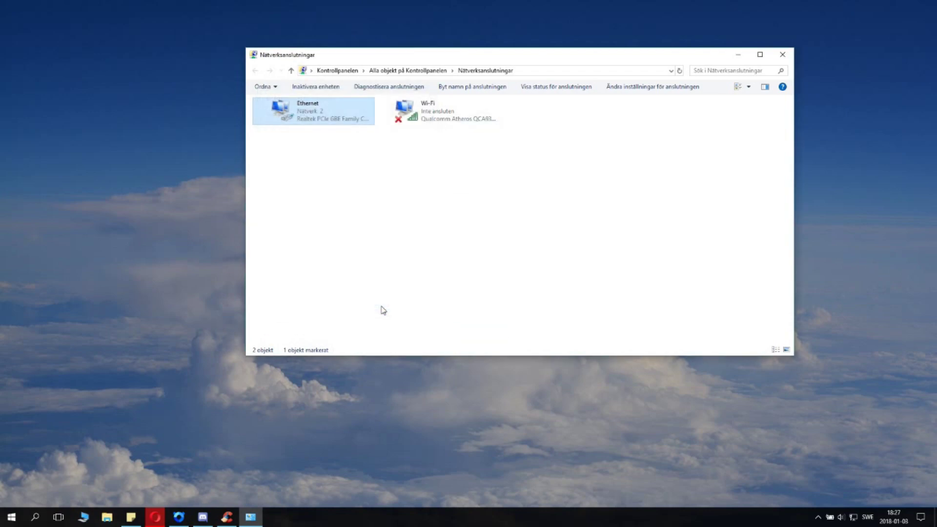
pyautogui.click(427, 113)
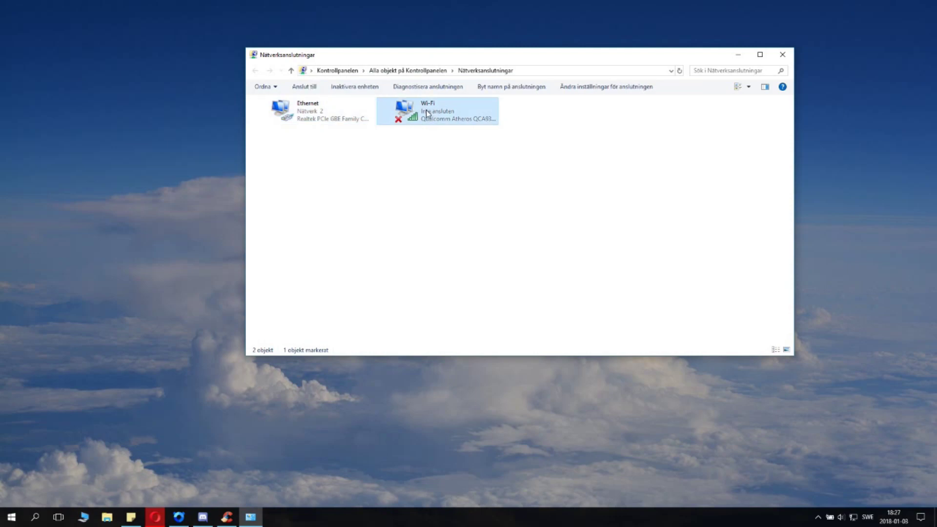
pyautogui.rightClick(427, 114)
pyautogui.click(468, 217)
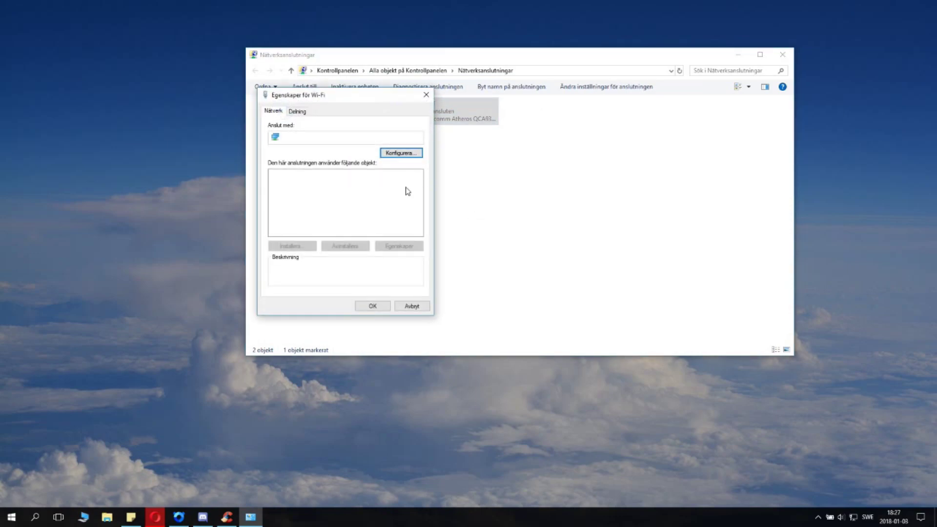
pyautogui.click(369, 201)
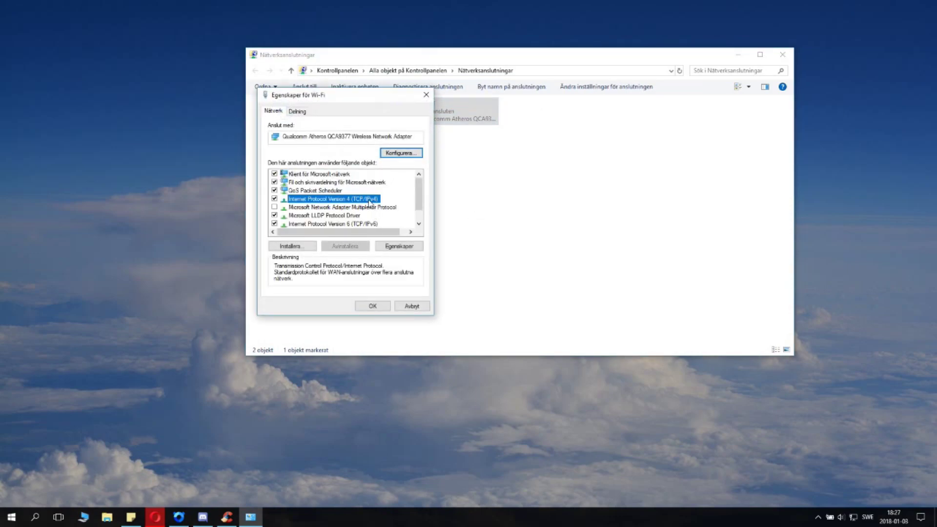
pyautogui.click(400, 246)
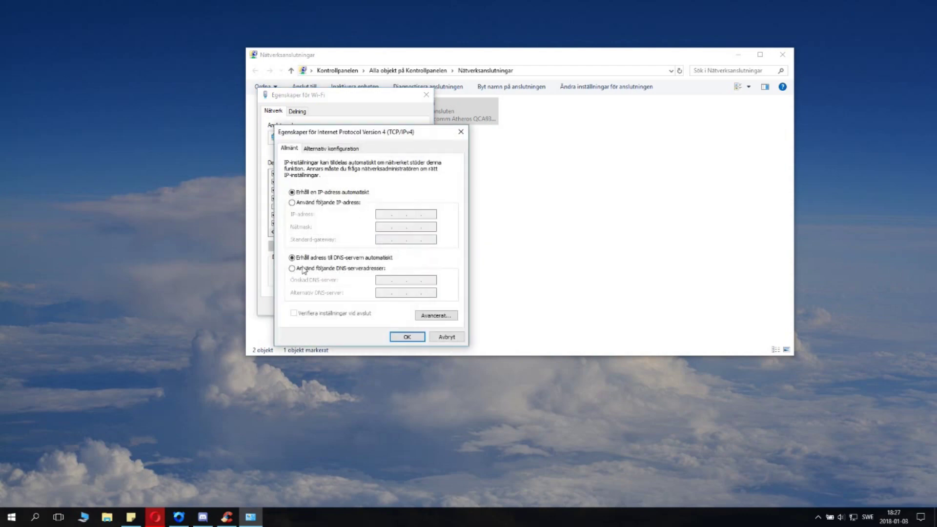
# Step: Switch Wi-Fi IPv4 to manually entered DNS server addresses and confirm
pyautogui.click(292, 269)
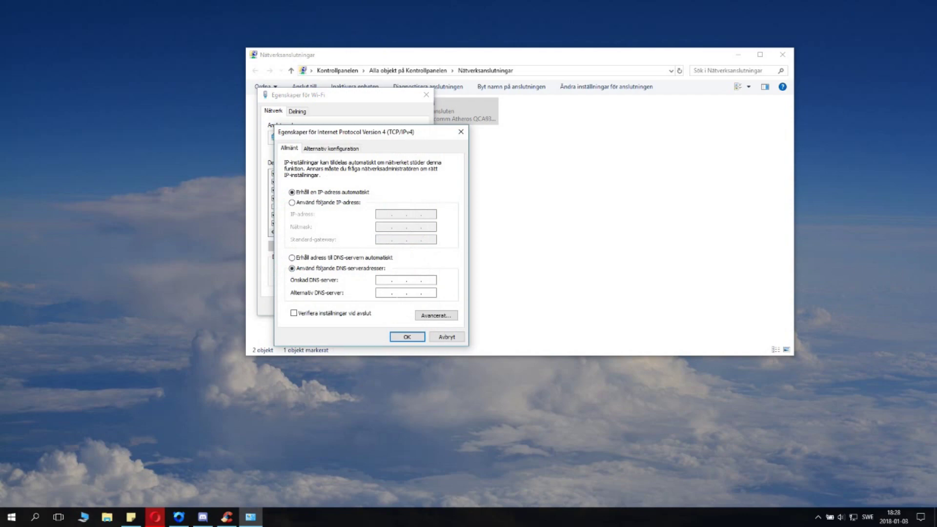
pyautogui.write('208.57.220.220')
pyautogui.click(410, 279)
pyautogui.write('208.67.222.222')
pyautogui.click(418, 337)
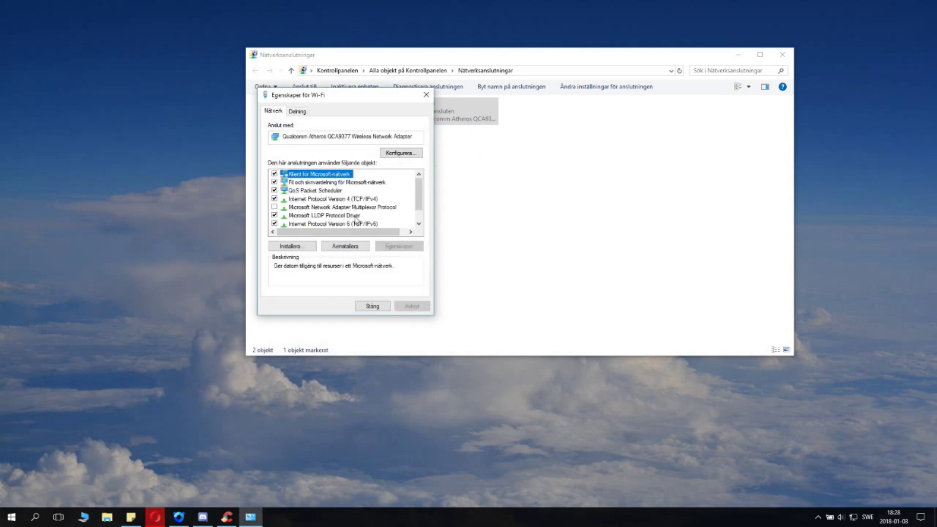
# Step: Revert the Wi-Fi adapter's IPv4 to obtaining the DNS server address automatically and apply it
pyautogui.click(371, 307)
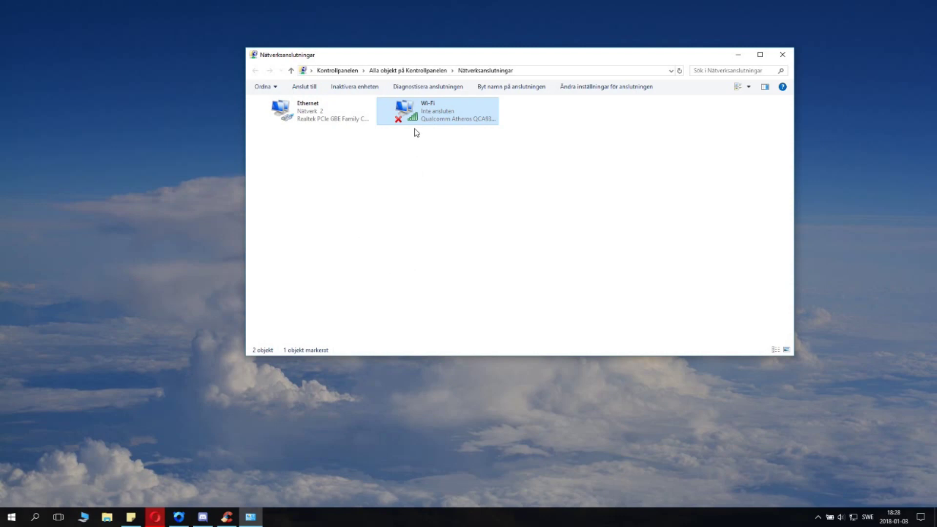
pyautogui.rightClick(435, 113)
pyautogui.click(473, 216)
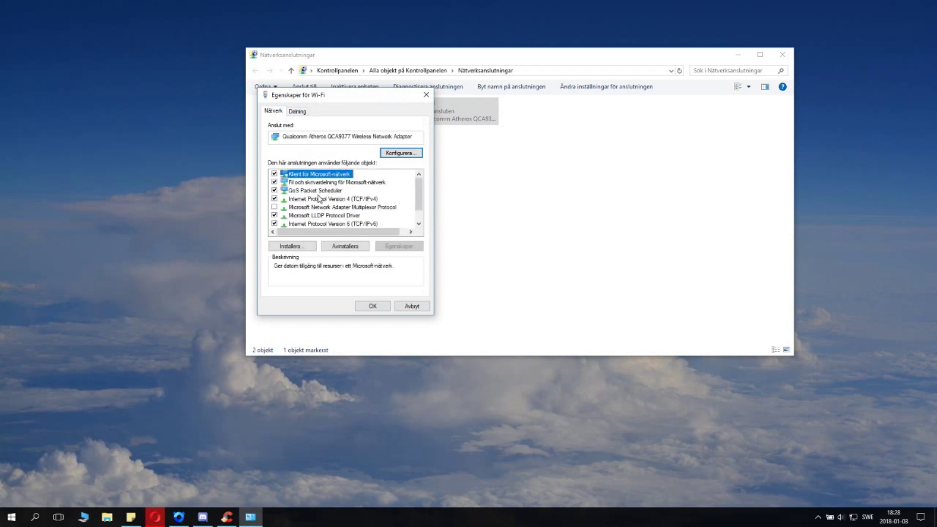
pyautogui.doubleClick(347, 199)
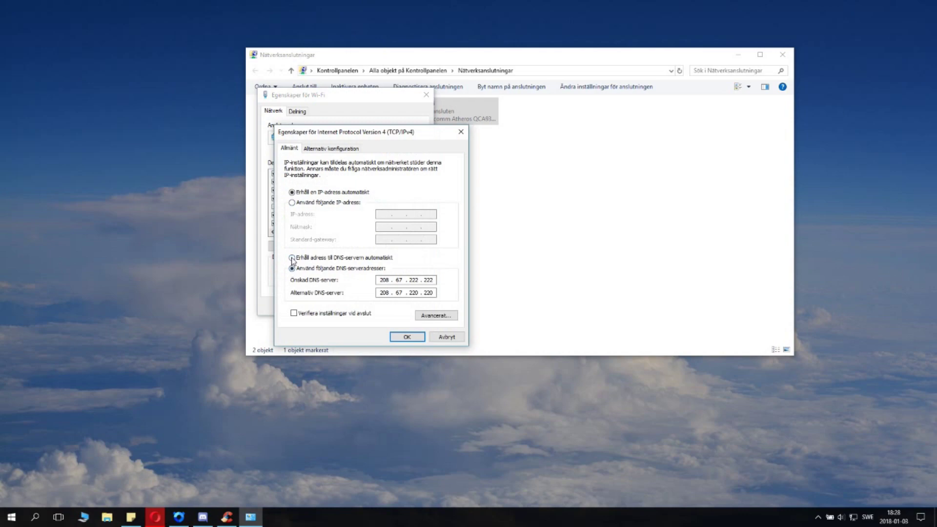
pyautogui.click(292, 258)
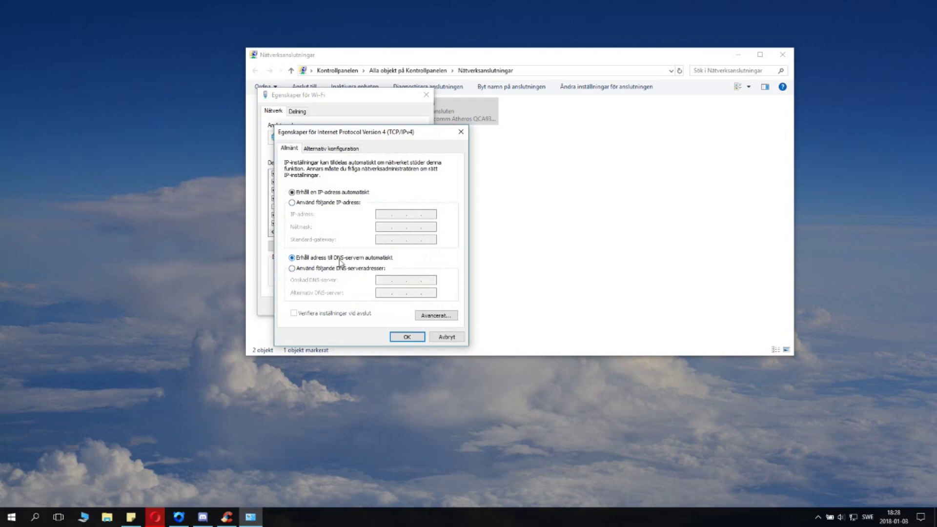
pyautogui.click(407, 337)
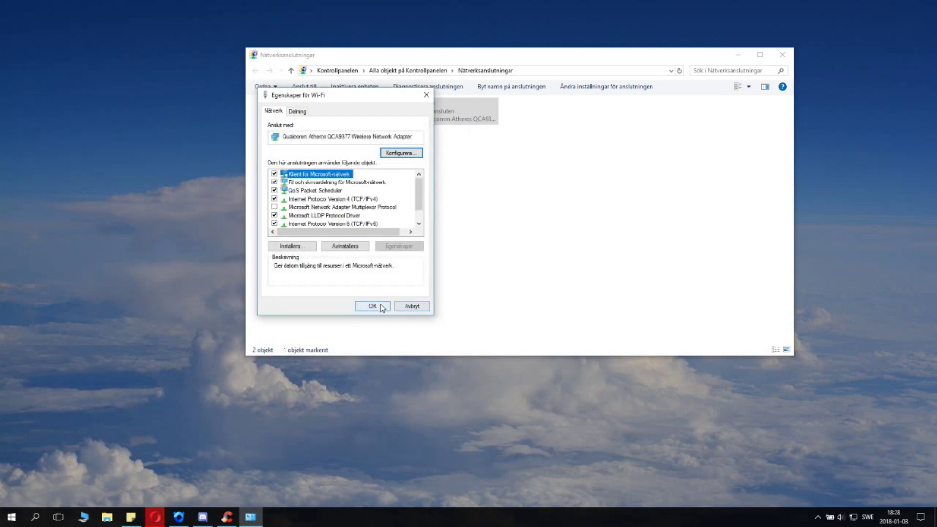
pyautogui.click(379, 303)
# Step: Deselect the Wi-Fi adapter and close the Network Connections window
pyautogui.click(490, 193)
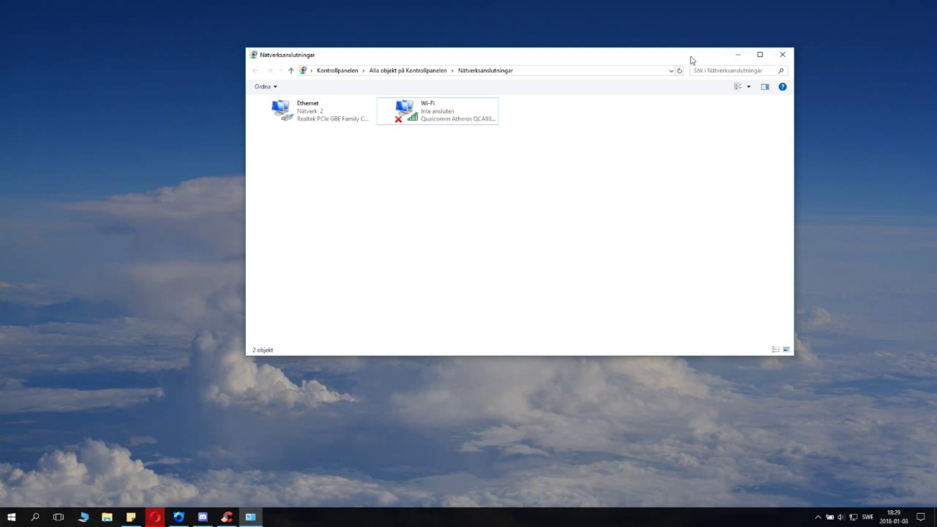
pyautogui.moveTo(691, 61); pyautogui.dragTo(656, 84)
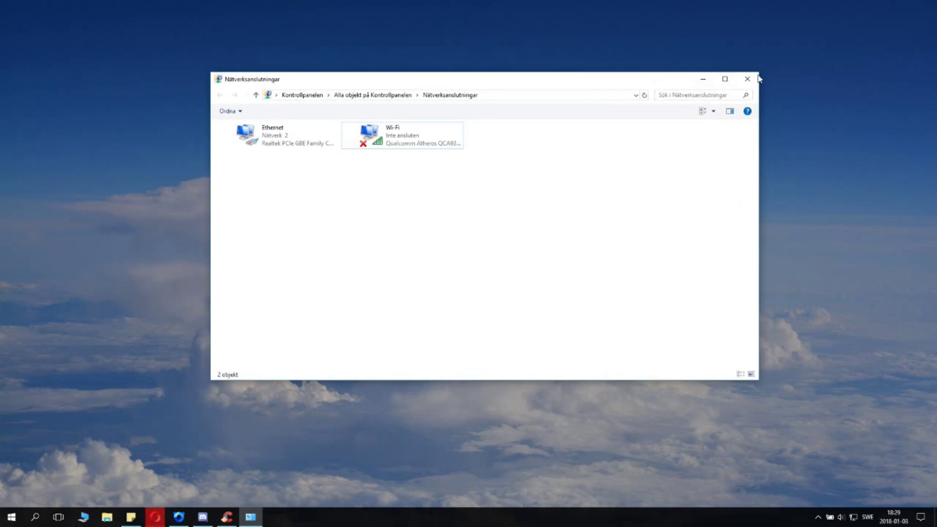
pyautogui.click(748, 80)
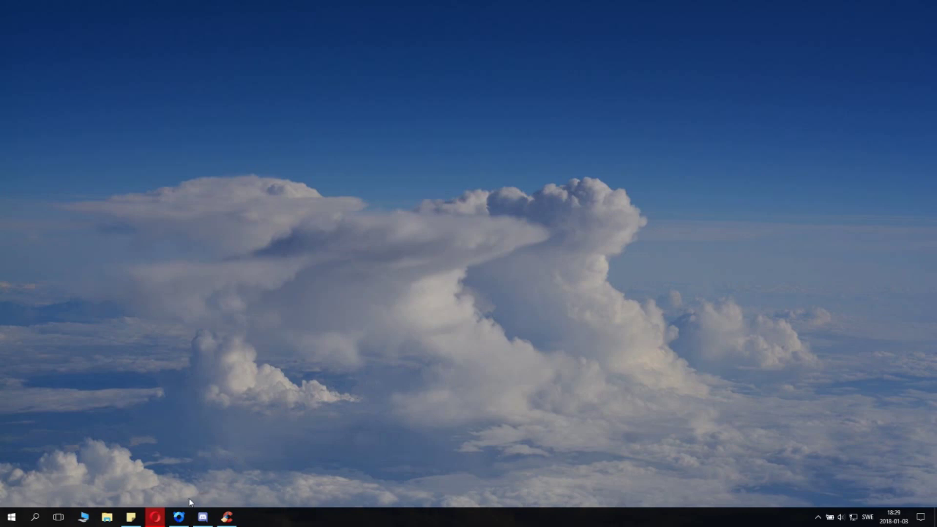
# Step: Start a Kritiska områden (critical areas) scan from Panda's Analysera options
pyautogui.click(180, 517)
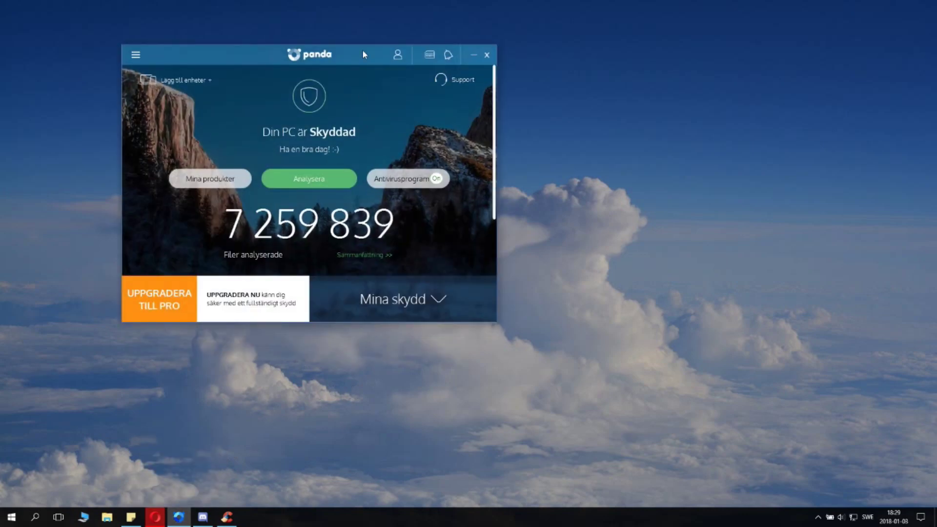
pyautogui.moveTo(362, 55); pyautogui.dragTo(492, 87)
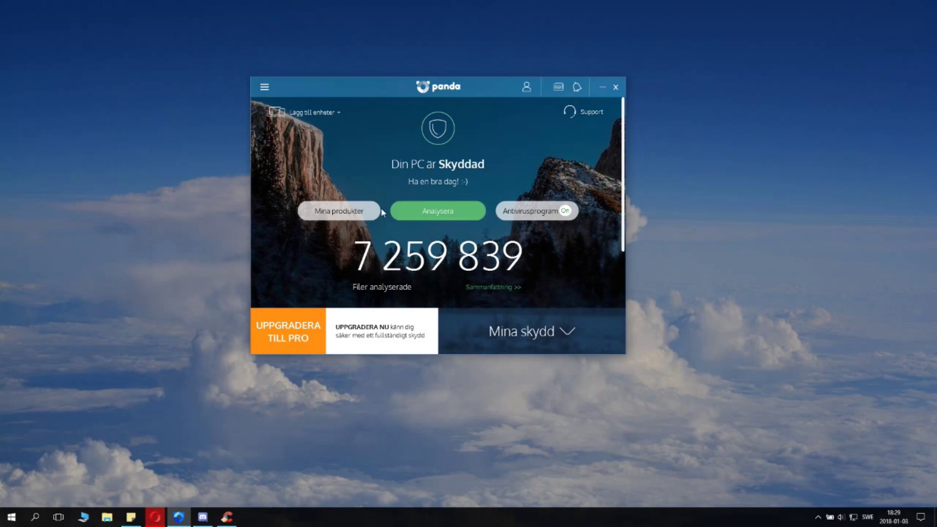
pyautogui.click(449, 213)
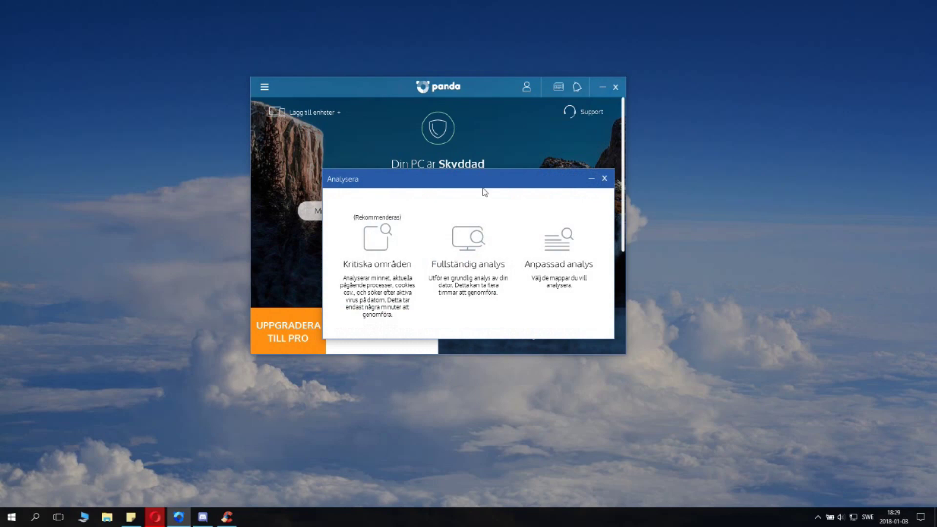
pyautogui.moveTo(498, 183); pyautogui.dragTo(441, 131)
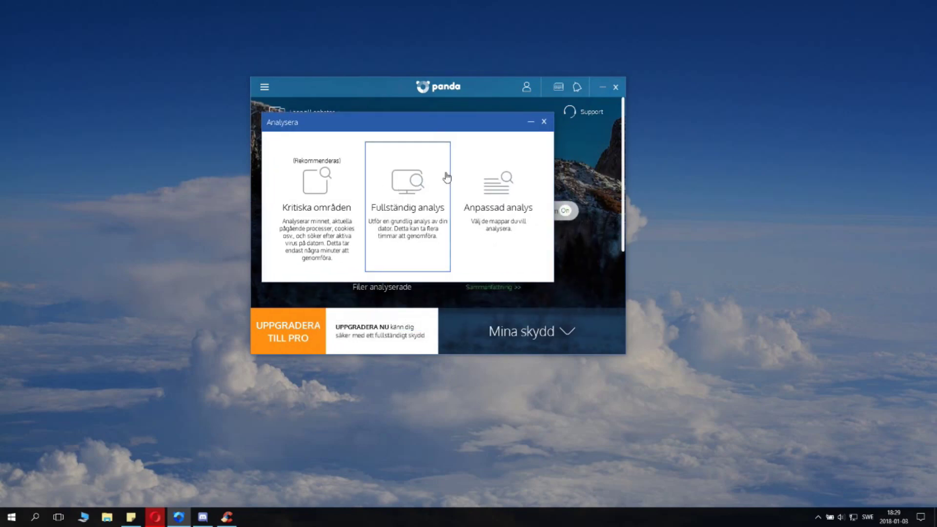
pyautogui.click(325, 193)
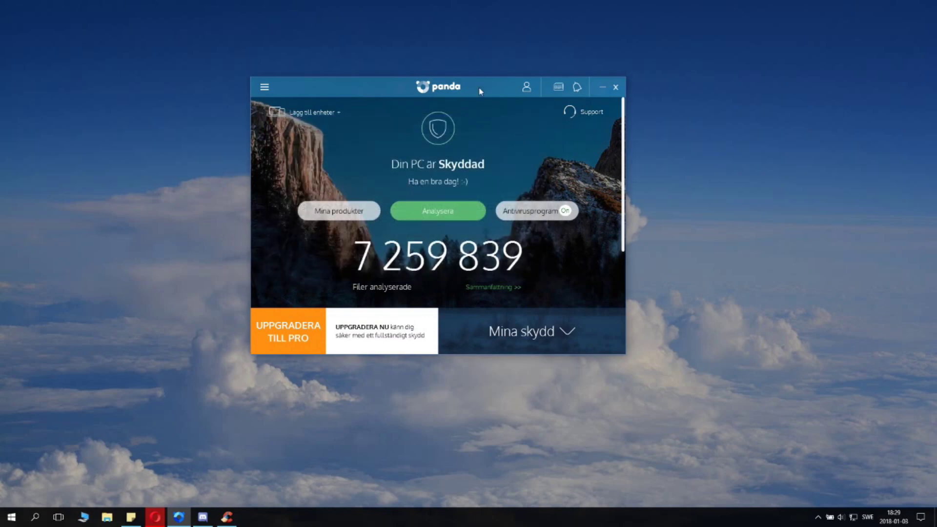
# Step: Check the running scan's progress, then minimize the scan dialog and the Panda main window
pyautogui.moveTo(496, 87); pyautogui.dragTo(314, 92)
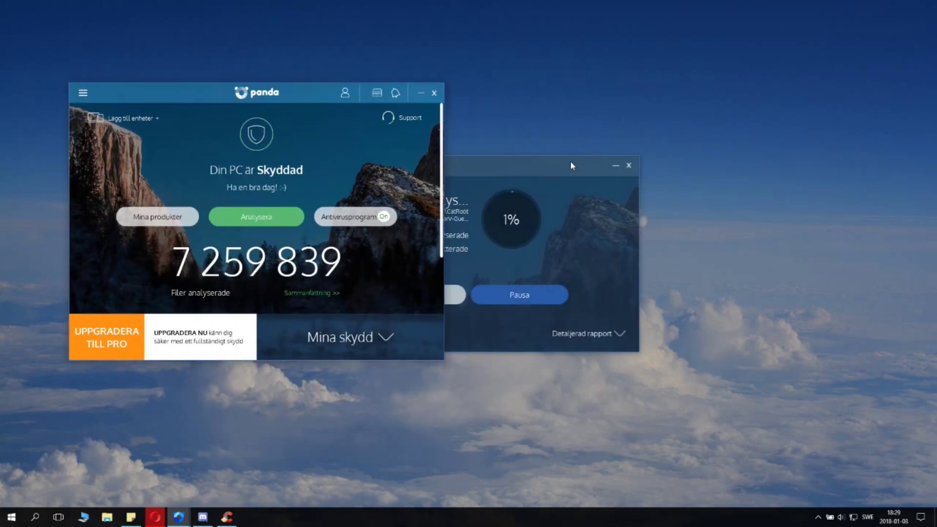
pyautogui.click(570, 161)
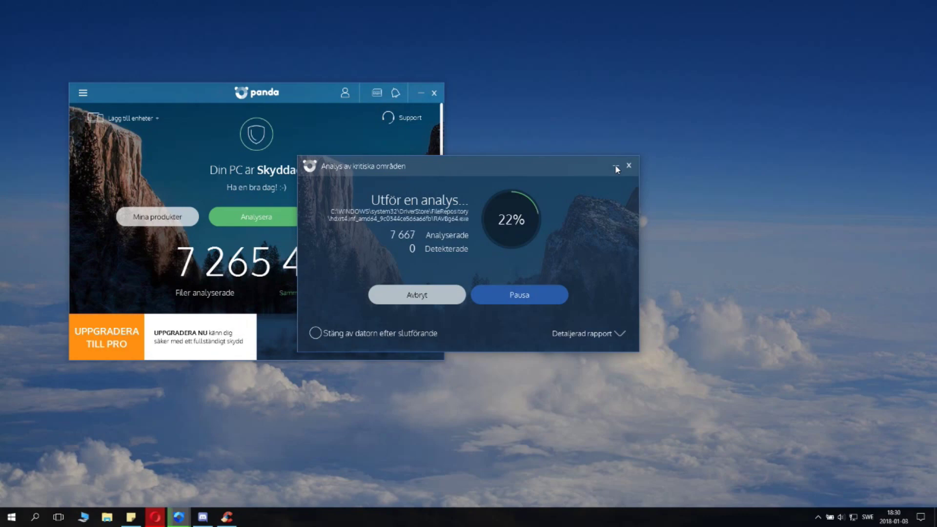
pyautogui.click(616, 169)
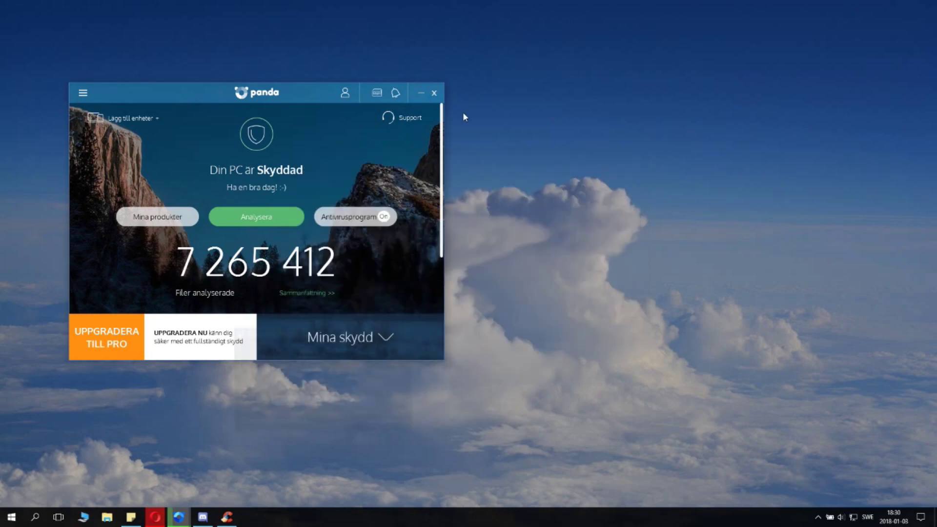
pyautogui.click(419, 93)
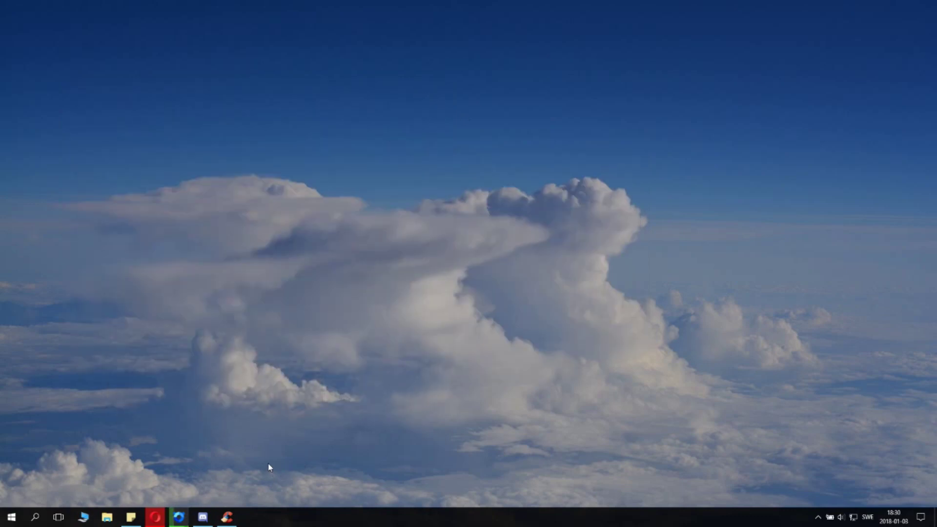
# Step: Restore CCleaner, glance at Registry, then show the Cleaner's Applications checklist for Firefox, Opera and Chrome
pyautogui.click(226, 517)
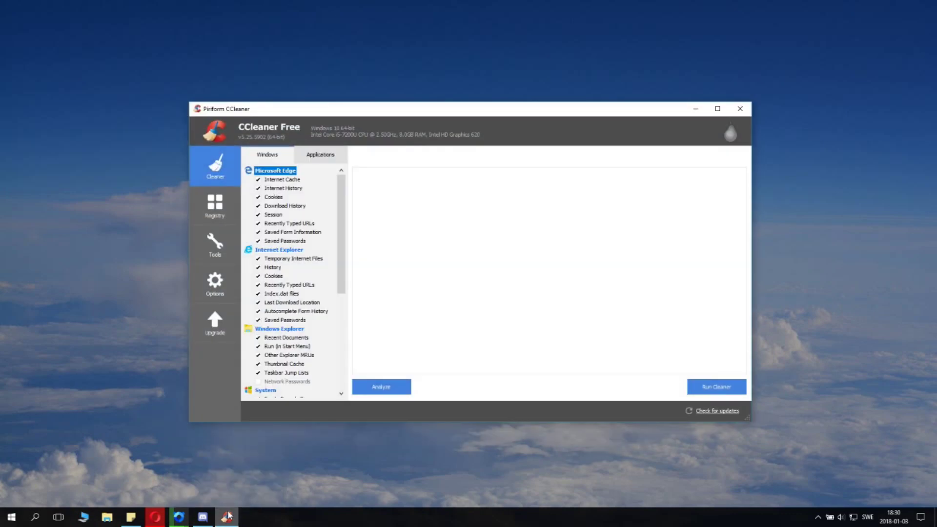
pyautogui.moveTo(368, 112); pyautogui.dragTo(389, 92)
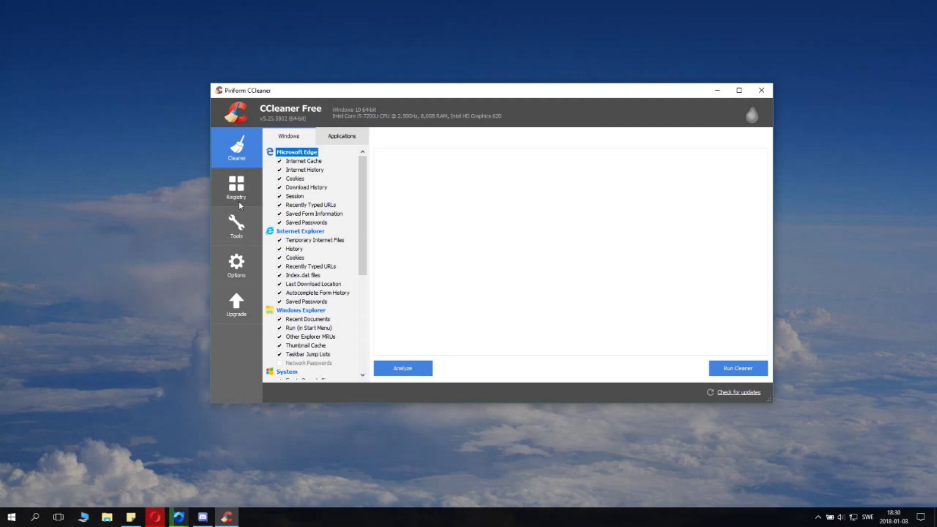
pyautogui.click(237, 192)
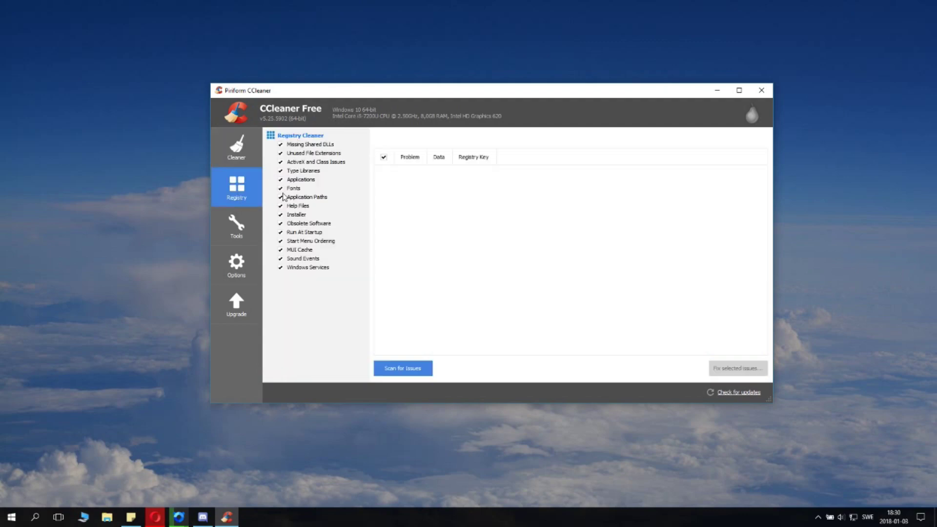
pyautogui.click(235, 146)
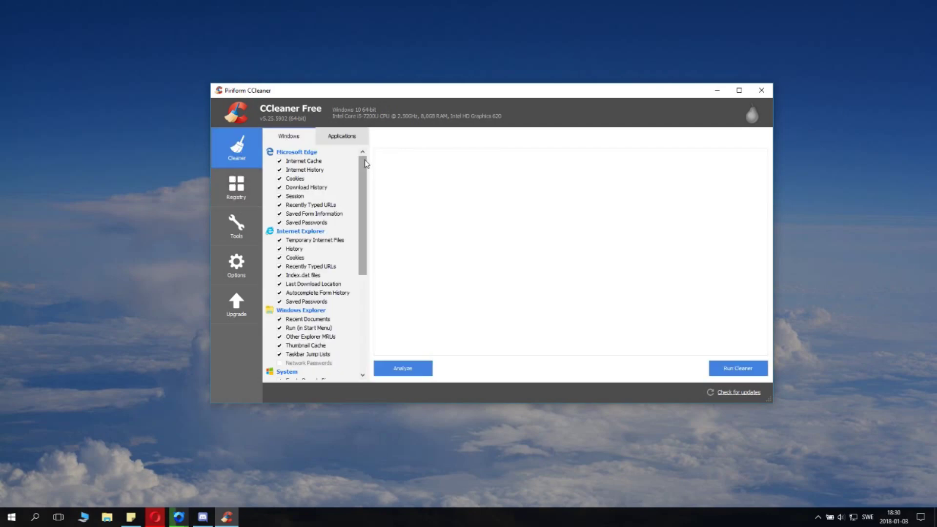
pyautogui.moveTo(362, 163)
pyautogui.mouseDown()
pyautogui.moveTo(362, 293)
pyautogui.moveTo(362, 158)
pyautogui.mouseUp()
pyautogui.click(335, 134)
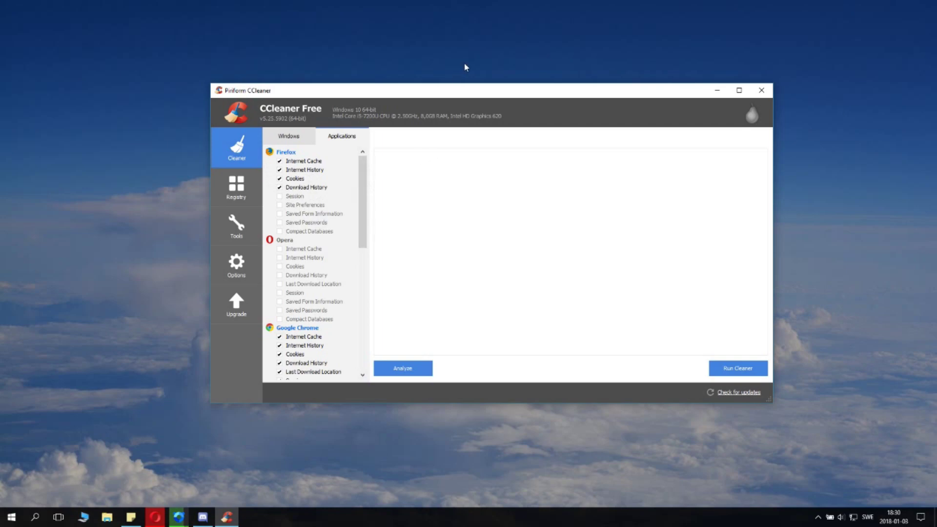
pyautogui.moveTo(482, 95)
pyautogui.mouseDown()
pyautogui.moveTo(461, 89)
pyautogui.moveTo(483, 84)
pyautogui.mouseUp()
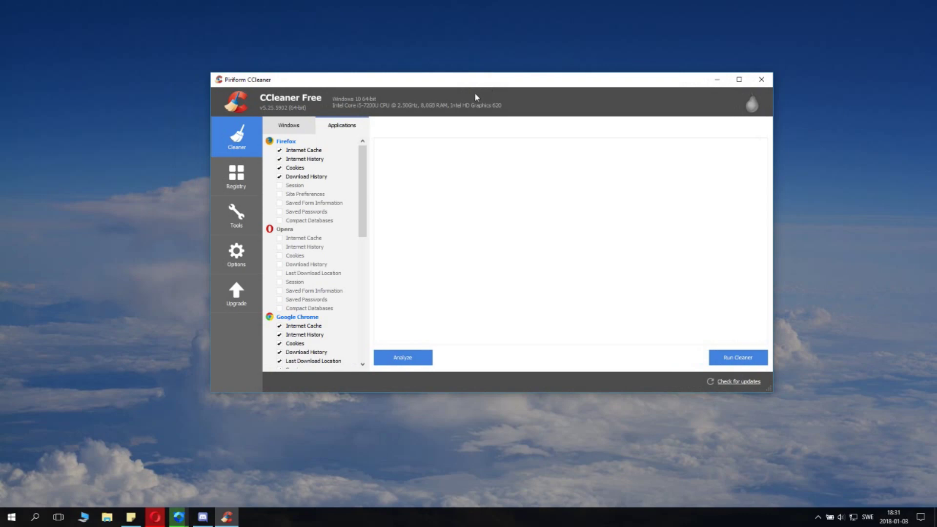
pyautogui.moveTo(361, 156); pyautogui.dragTo(359, 290)
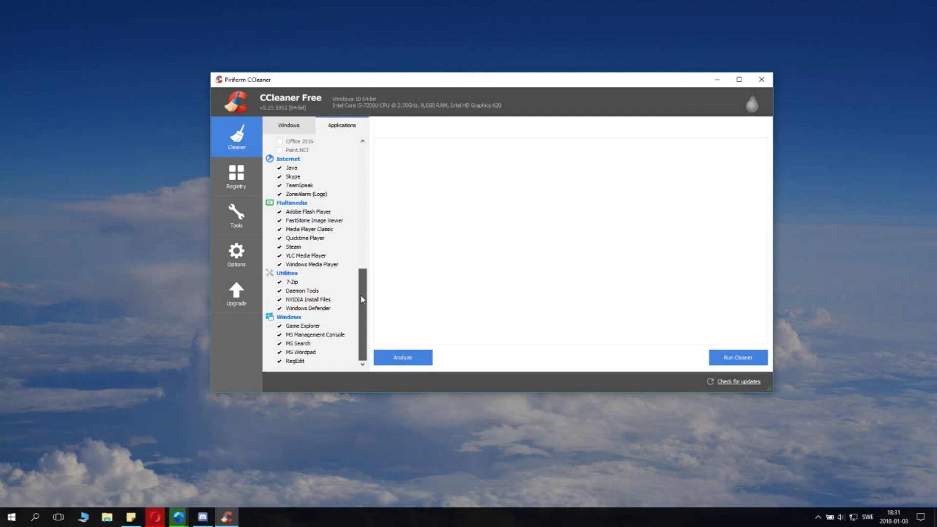
pyautogui.moveTo(362, 298); pyautogui.dragTo(379, 131)
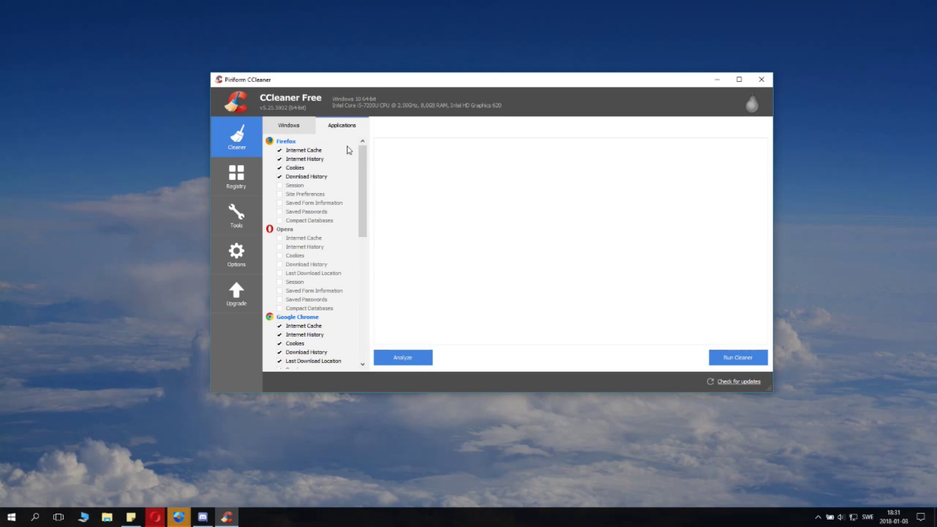
pyautogui.click(279, 186)
pyautogui.click(279, 203)
pyautogui.click(279, 212)
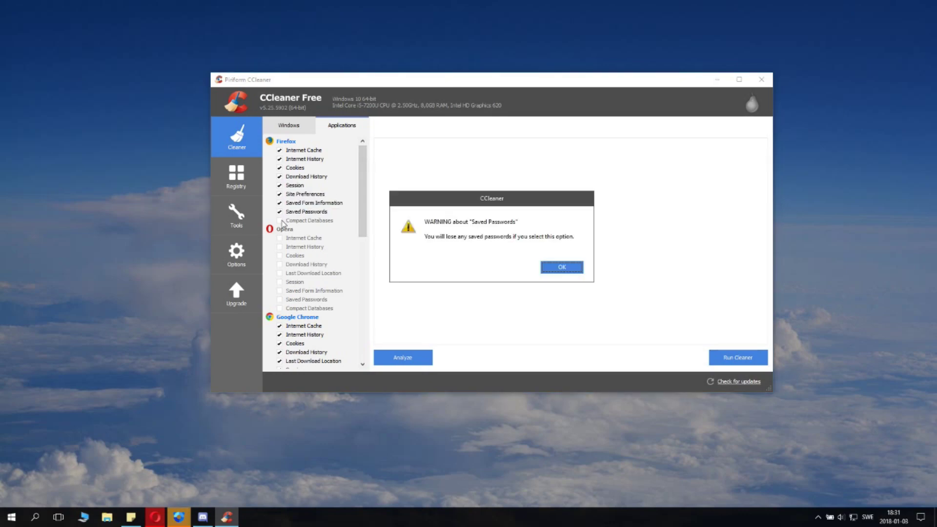
pyautogui.click(585, 270)
pyautogui.click(279, 211)
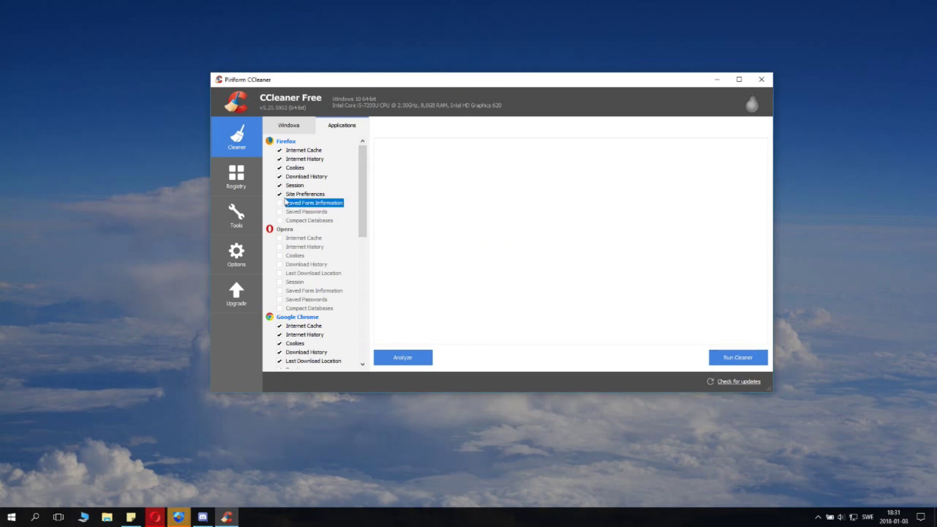
pyautogui.click(279, 185)
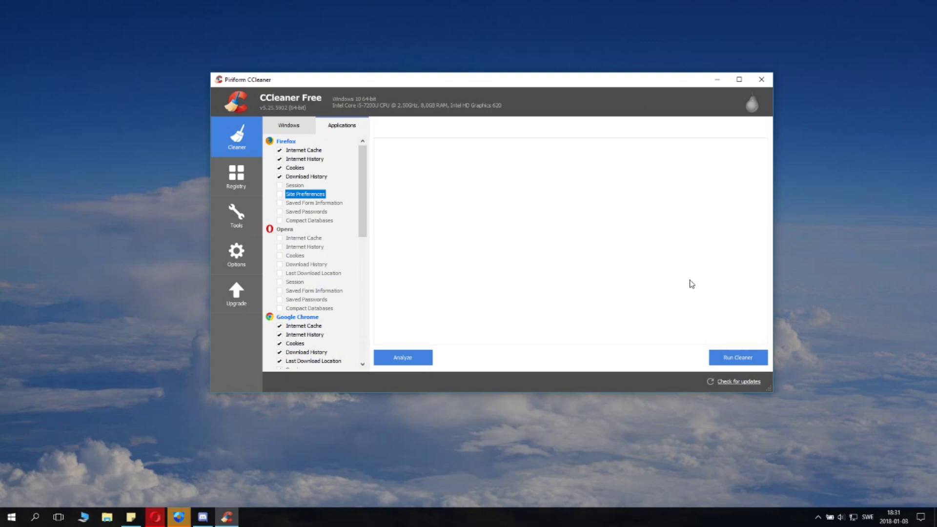
# Step: Run the cleaner, removing 555 MB of temporary files, logs and browser data
pyautogui.click(728, 359)
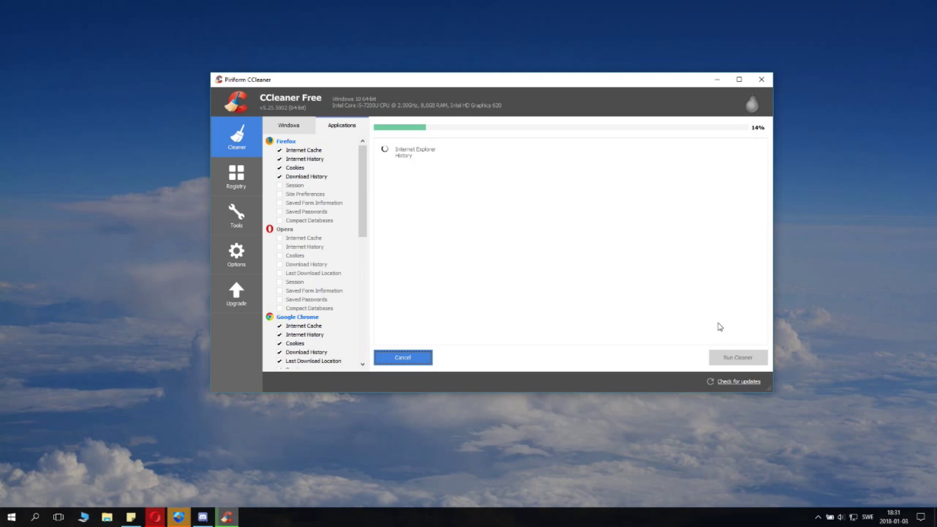
pyautogui.moveTo(364, 176)
pyautogui.mouseDown()
pyautogui.moveTo(364, 304)
pyautogui.moveTo(364, 155)
pyautogui.mouseUp()
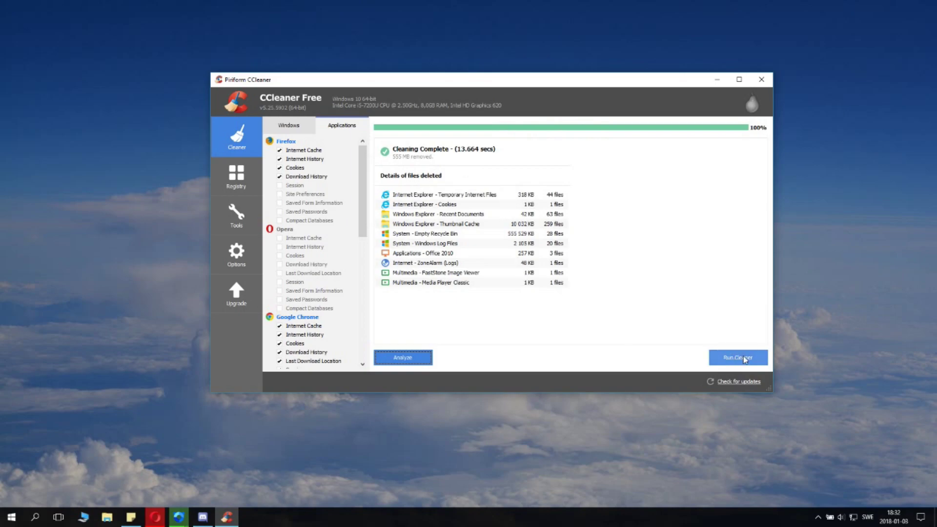
# Step: Close the CCleaner window, leaving the empty desktop
pyautogui.click(759, 79)
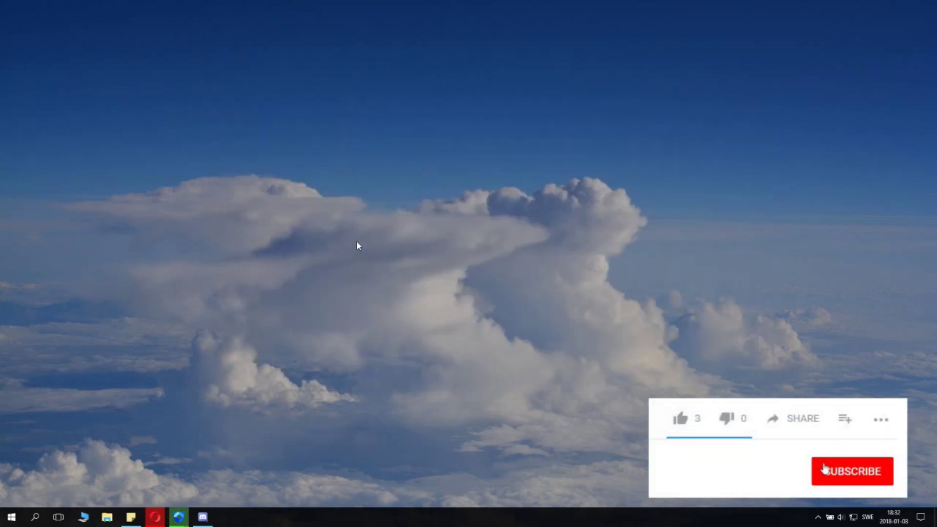